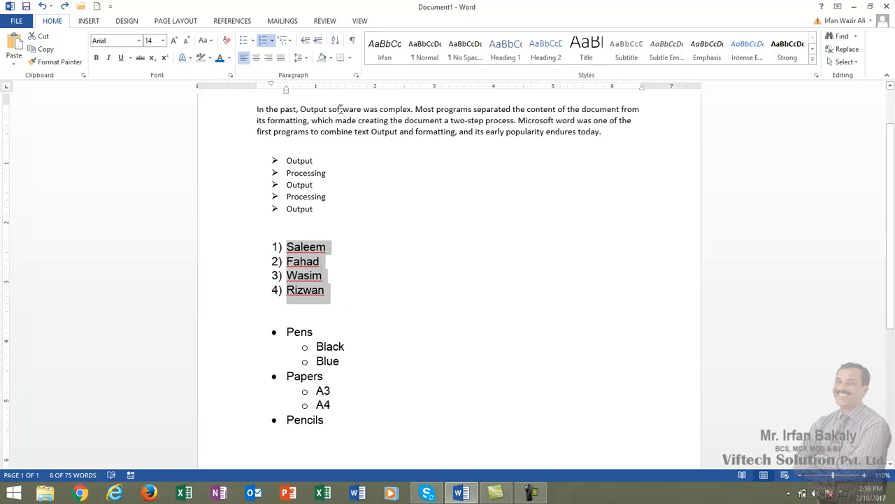
- Sort the numbered list of names by paragraphs as text in ascending order, with no header row
click(338, 44)
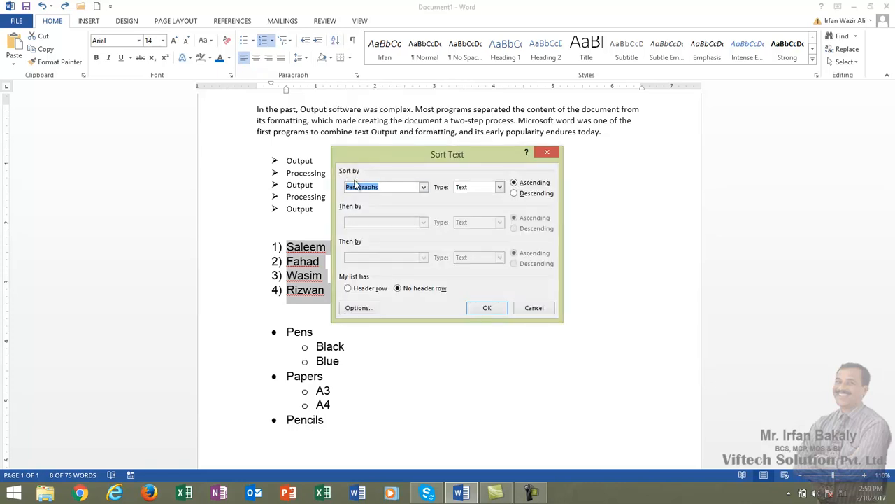
click(423, 188)
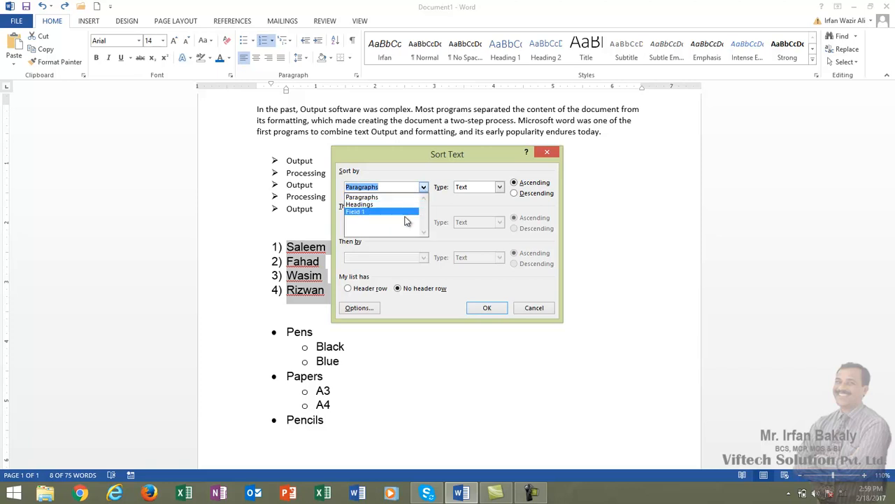
click(412, 198)
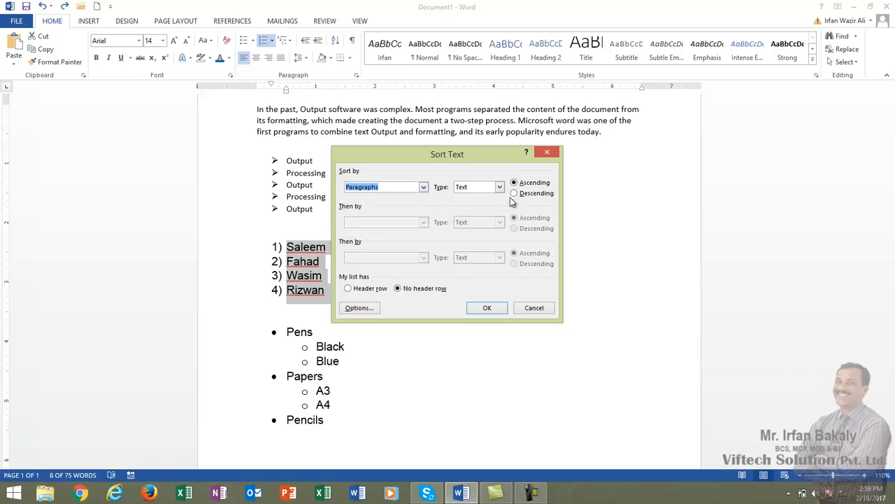
click(500, 189)
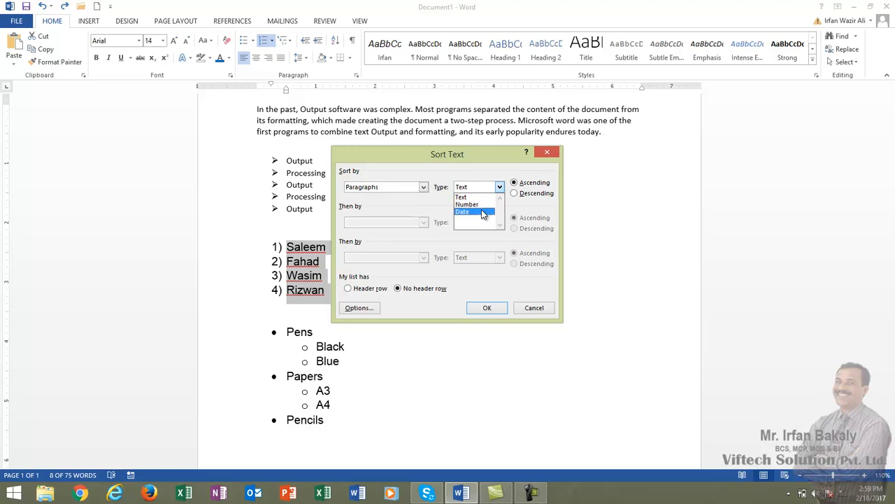
click(485, 198)
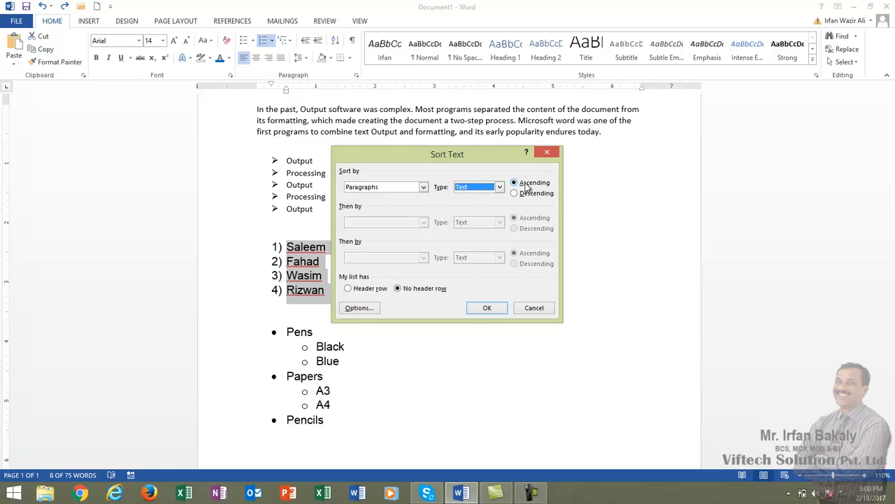
click(523, 194)
click(516, 183)
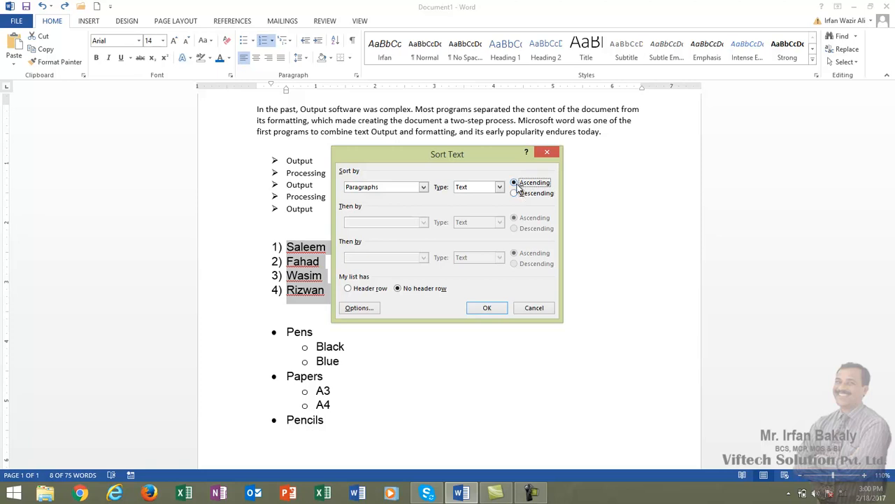
click(488, 308)
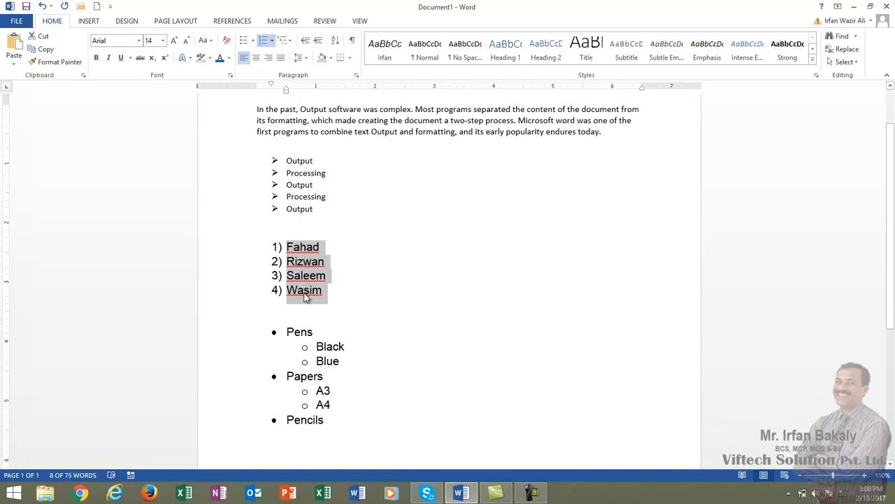
click(346, 288)
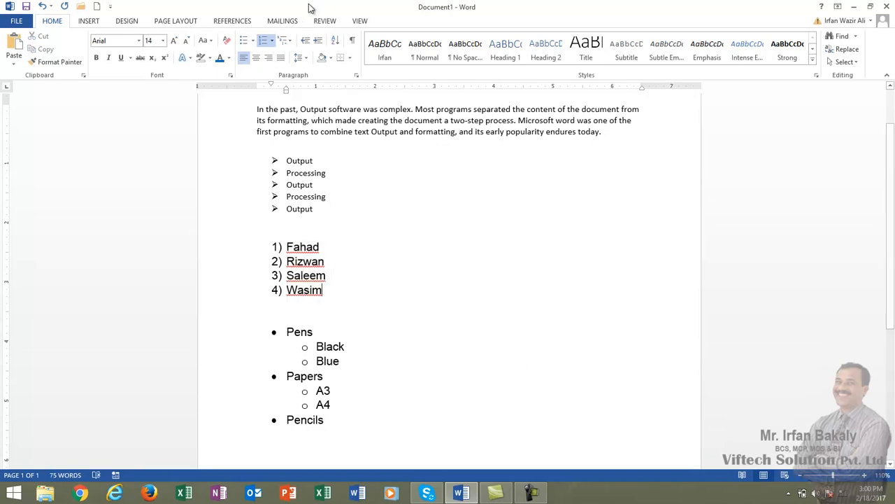
- Show the formatting marks and insert four tabs and a run of spaces on the empty line below the introductory paragraph
click(351, 43)
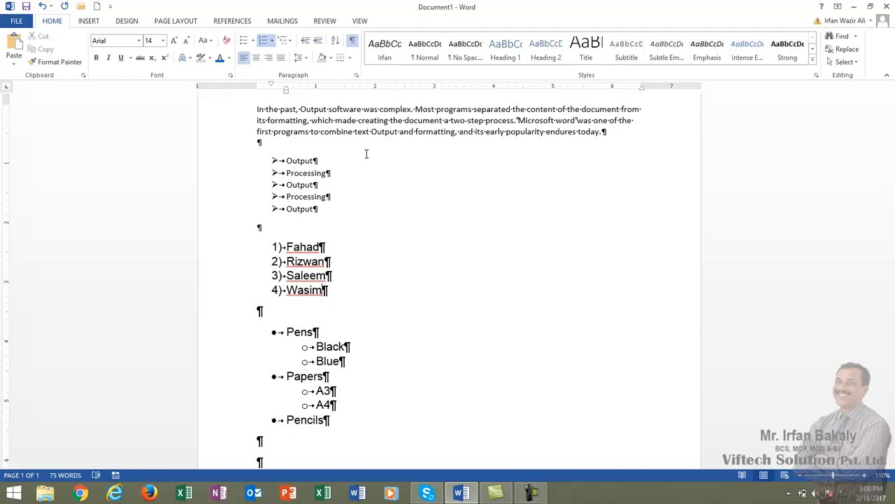
click(292, 142)
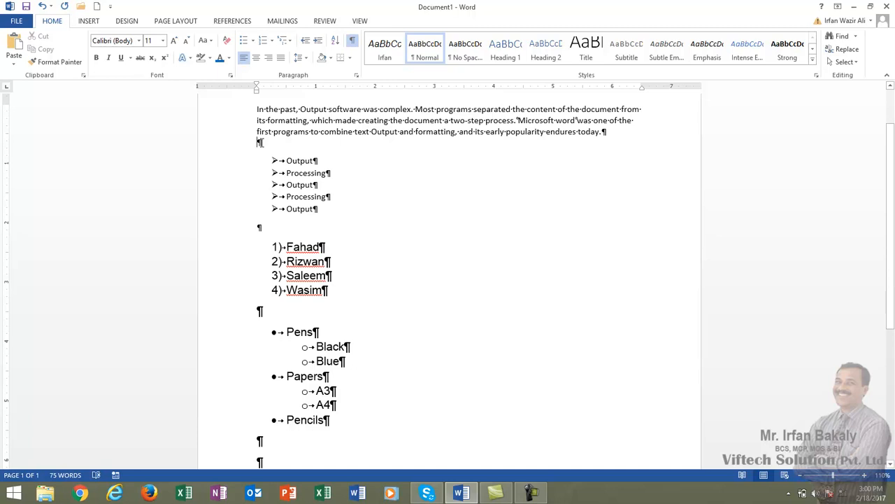
key(Tab)
key(Tab)
key(Tab)
key(Tab)
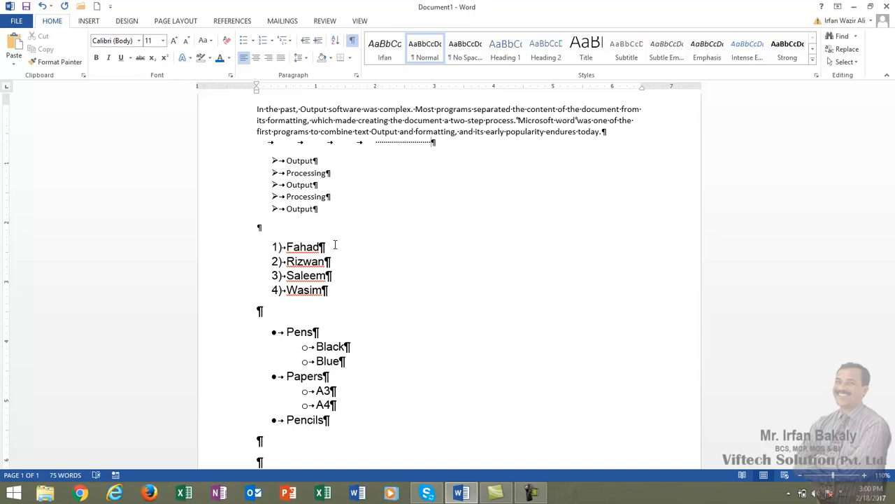
- Toggle the formatting marks off and on to compare the document's appearance, leaving them hidden
click(353, 44)
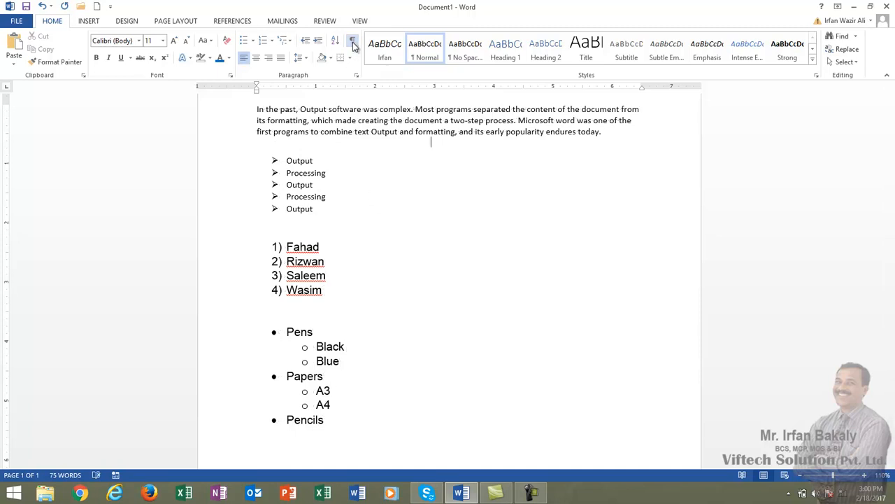
click(441, 302)
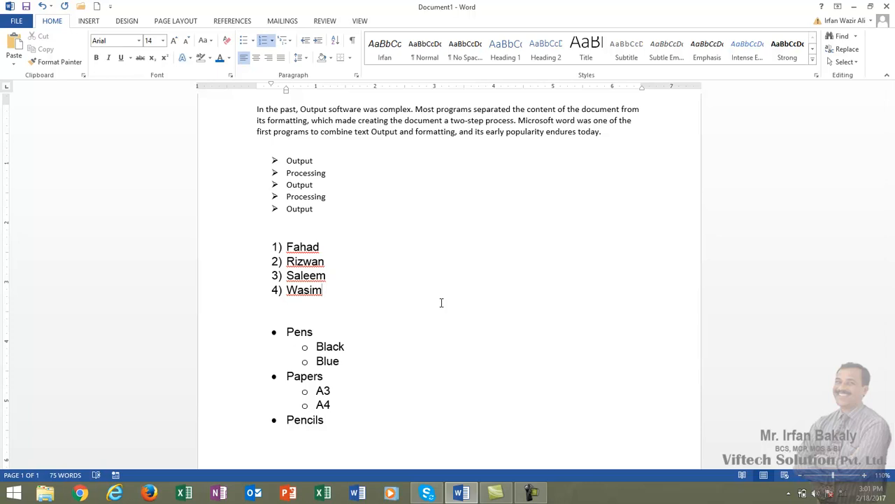
click(353, 44)
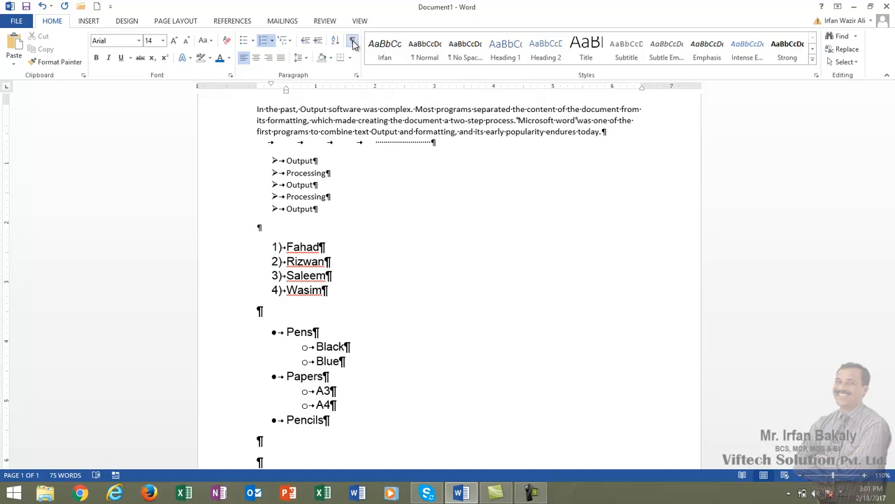
click(354, 44)
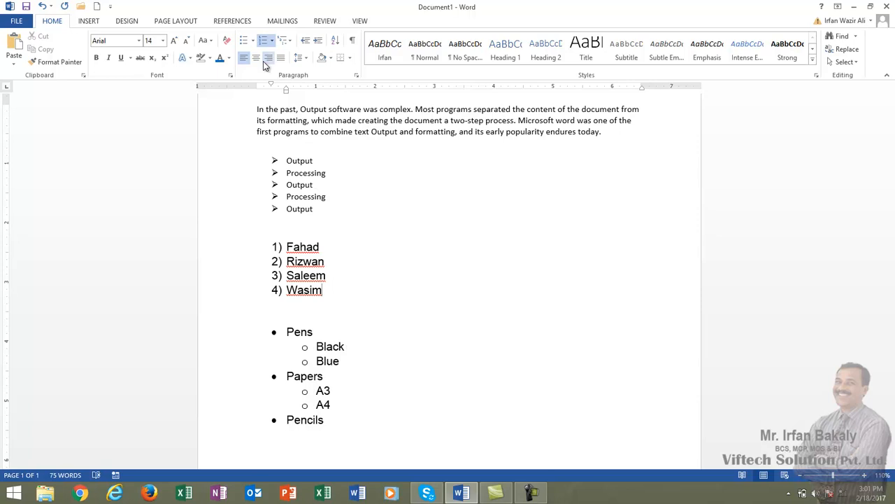
- Add two line breaks before the introductory paragraph and enter the title "MS Word" above it
click(256, 110)
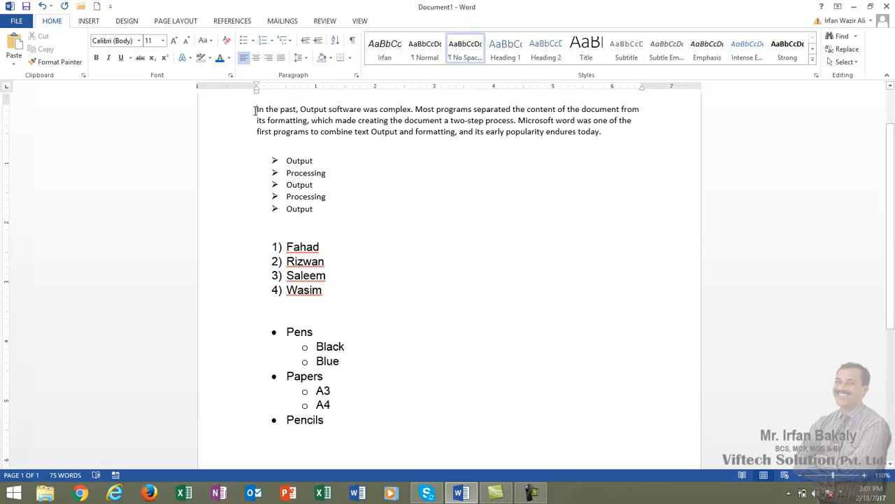
key(Return)
key(Return)
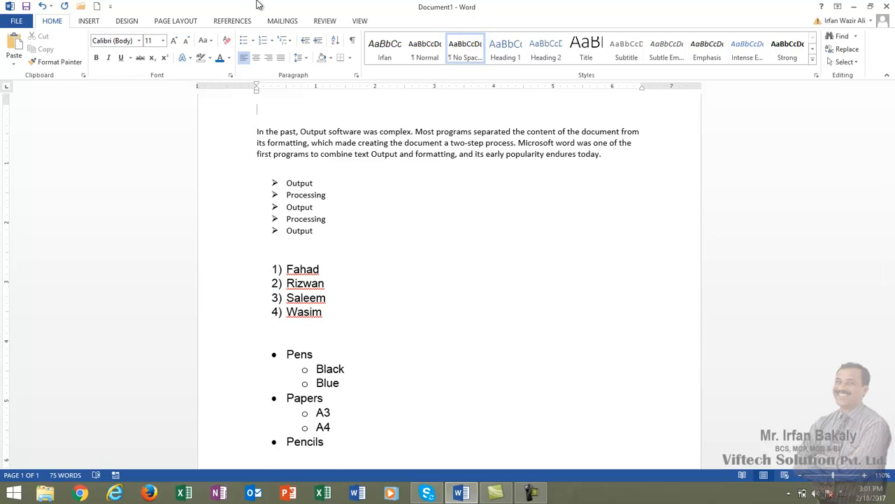
text(MS World)
key(BackSpace)
key(BackSpace)
text(d)
- Enlarge the "MS Word" title to 22 pt and make it bold
drag(292, 109, 257, 109)
click(174, 40)
click(174, 40)
click(174, 40)
click(175, 40)
click(174, 40)
click(174, 40)
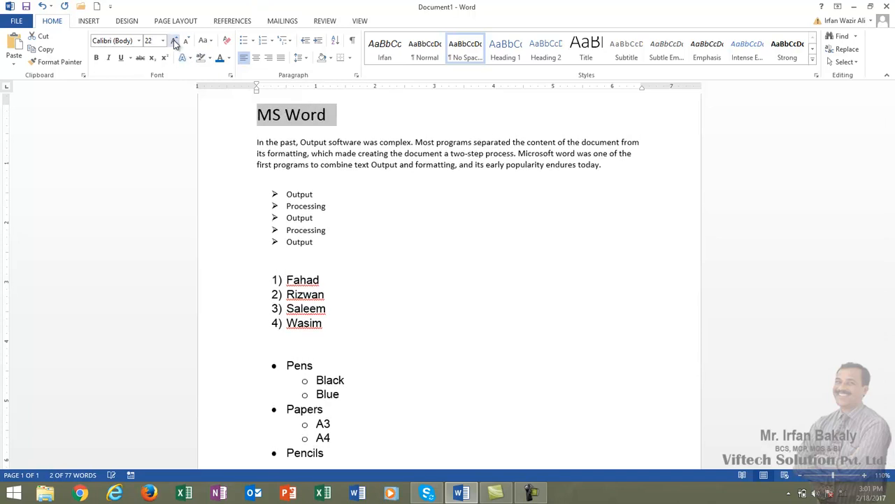
click(99, 58)
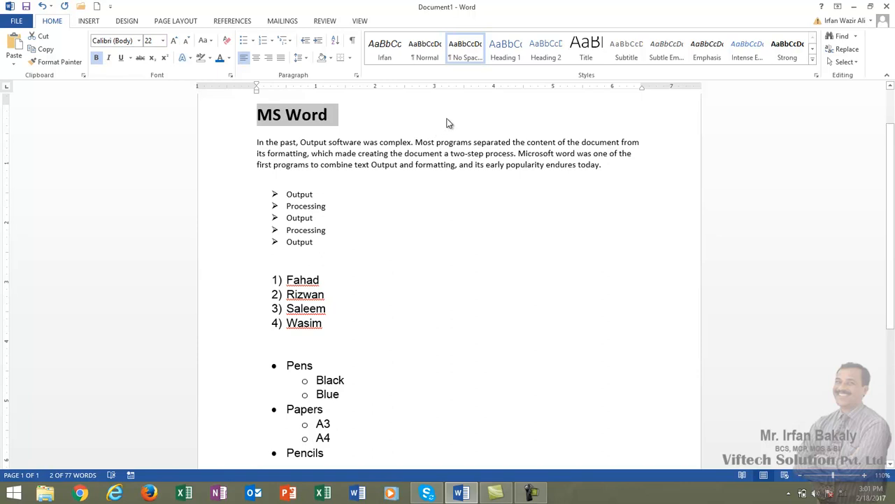
- Center the "MS Word" title on the page, trying right alignment along the way
click(257, 58)
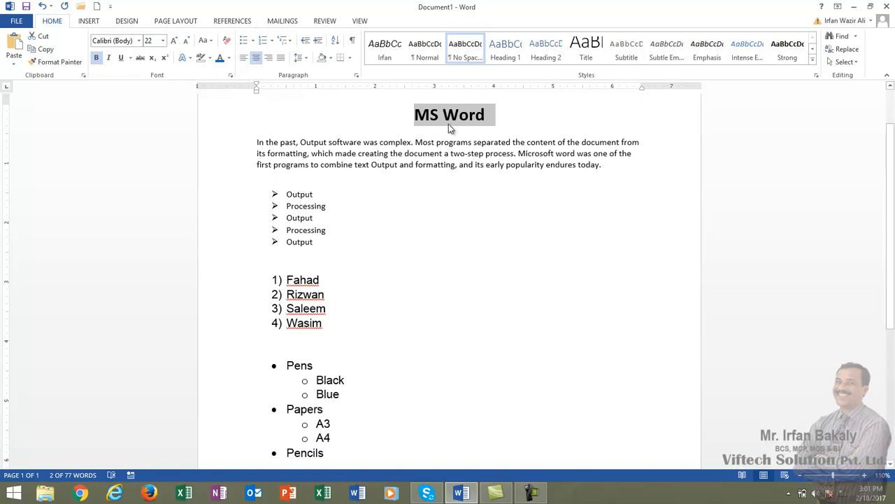
click(269, 59)
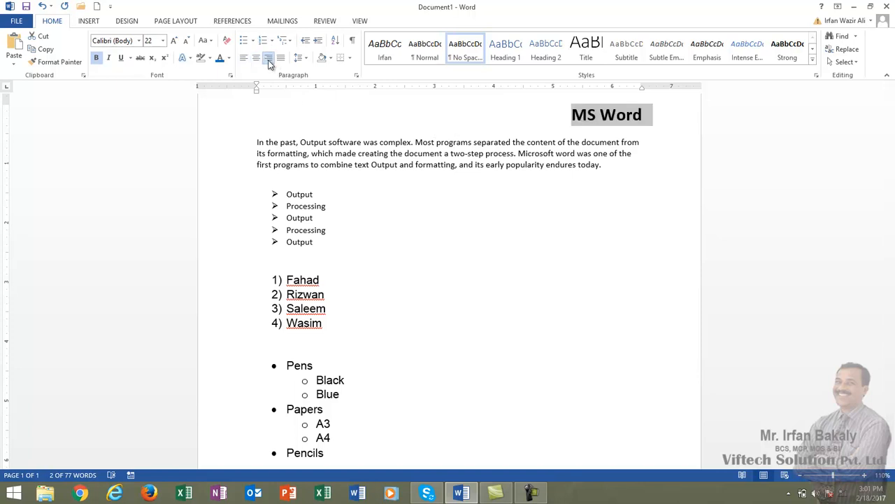
click(256, 60)
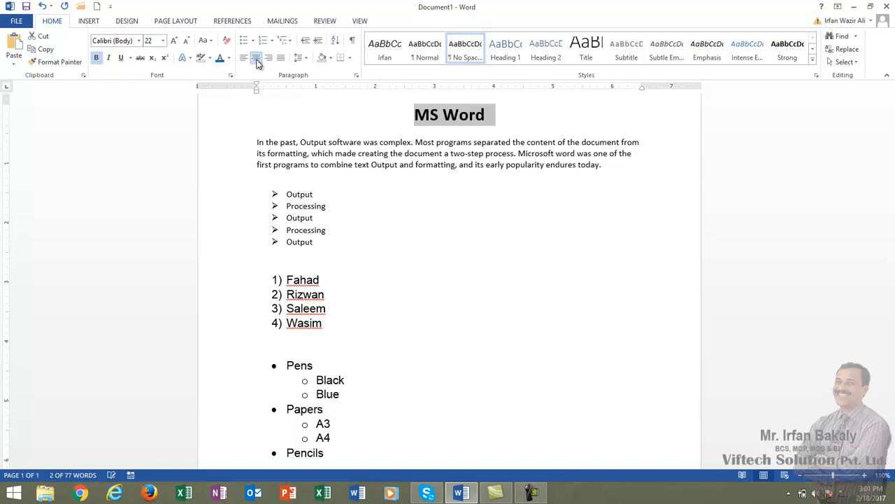
- Try centered, right and left alignment on the introductory paragraph, settle on justified, and set its line spacing to 1.15
click(329, 164)
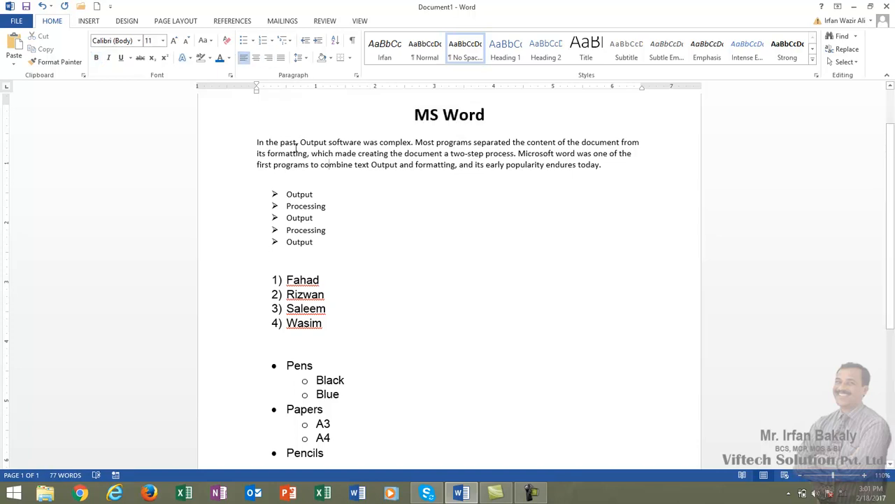
drag(256, 145, 603, 165)
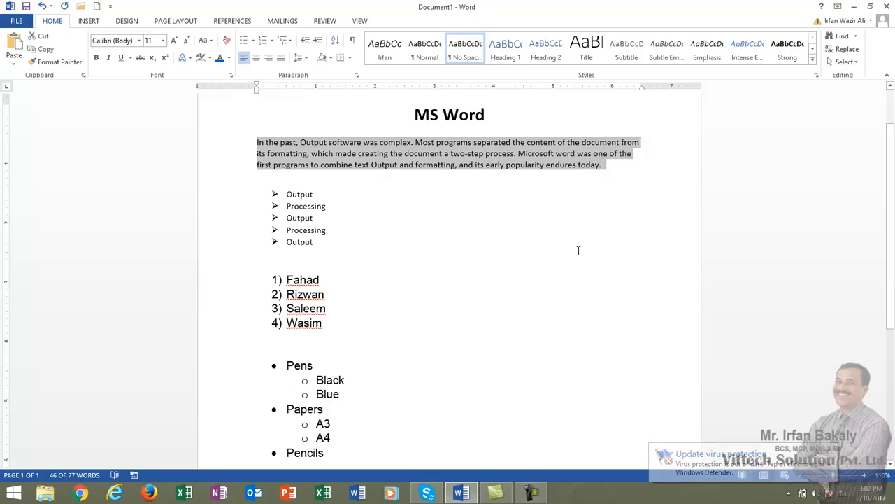
click(257, 59)
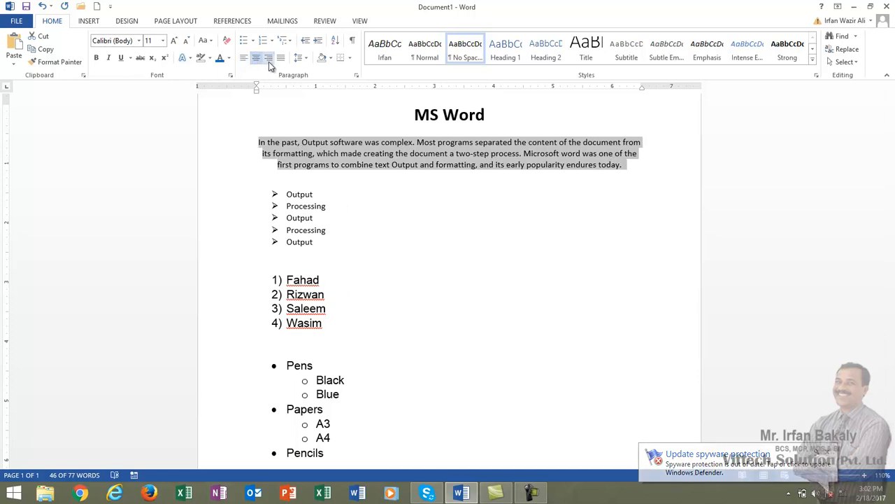
click(268, 60)
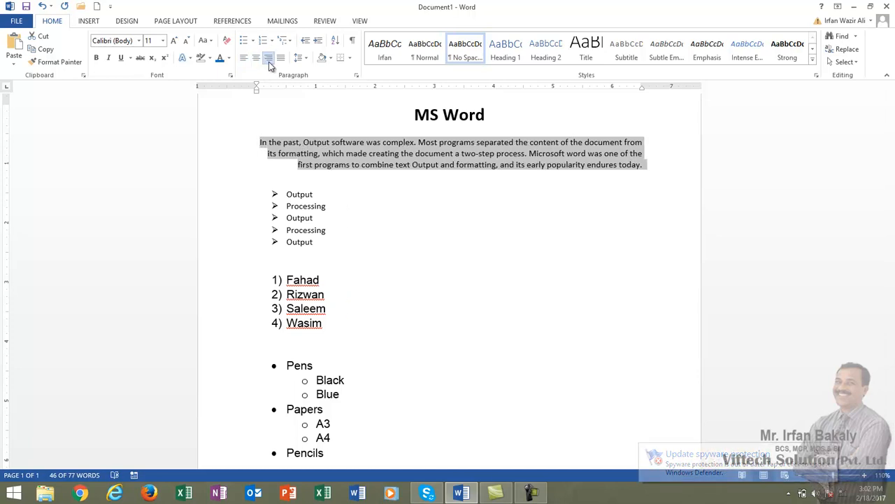
click(244, 59)
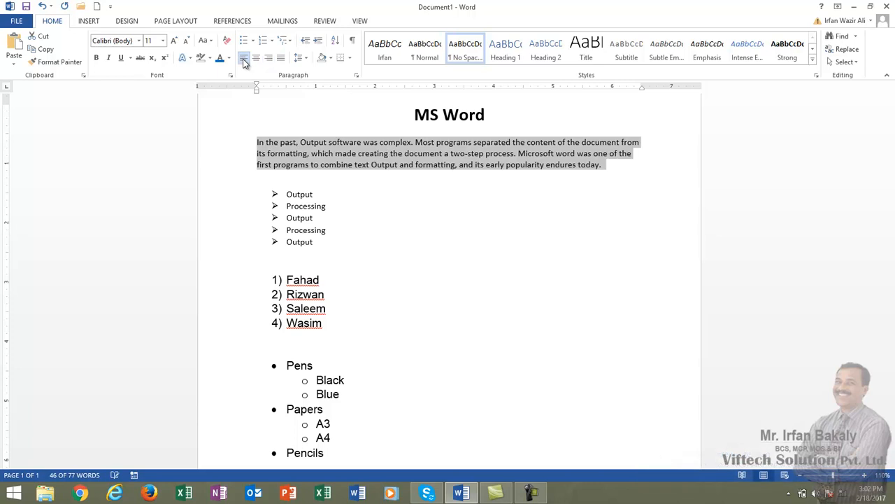
click(281, 59)
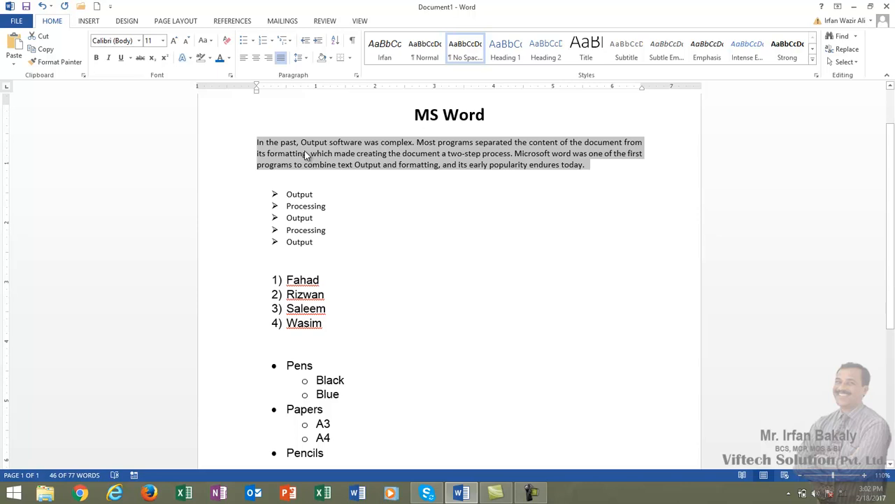
click(306, 59)
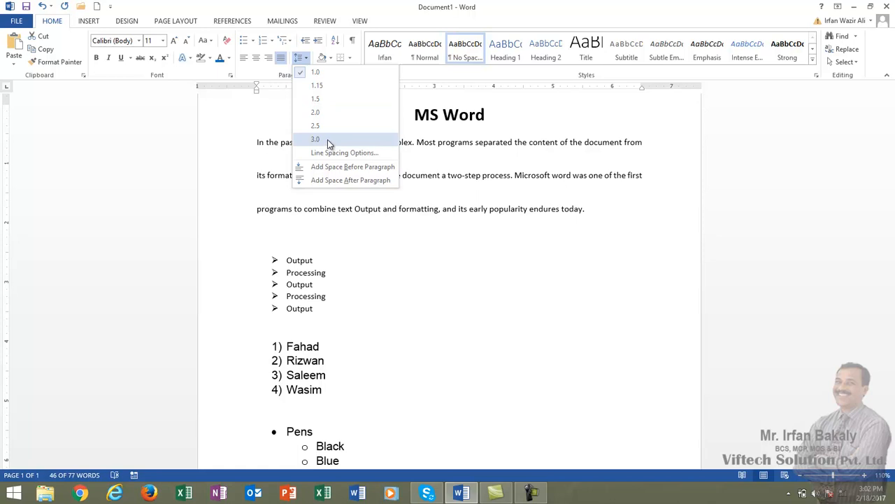
click(343, 85)
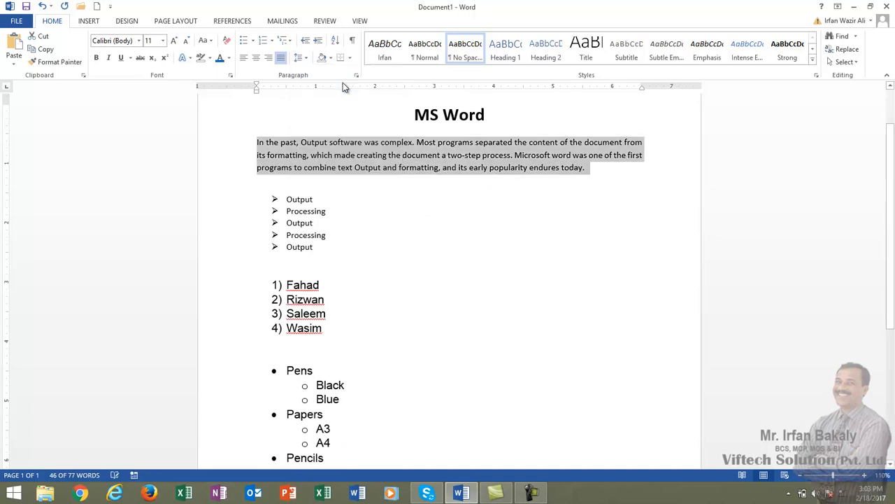
- Clear the tabs from the line below the introductory paragraph and add several blank lines before the arrow-bulleted list
drag(336, 211, 312, 182)
click(312, 181)
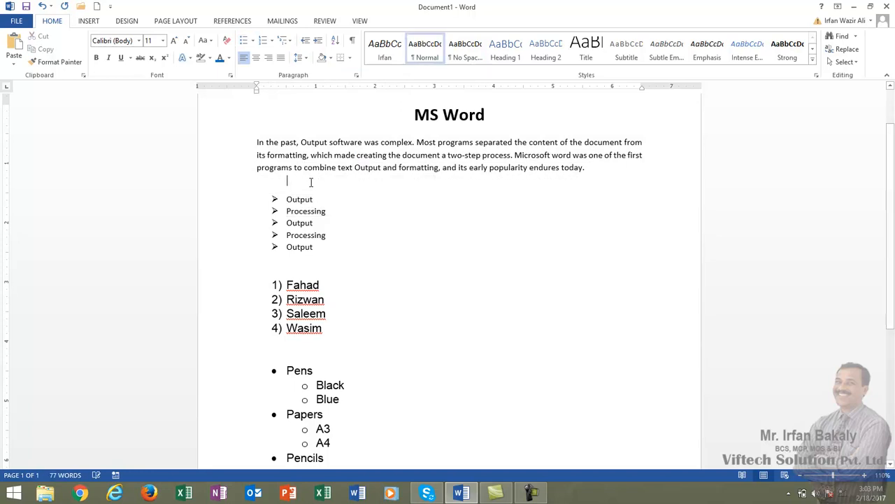
key(BackSpace)
key(Return)
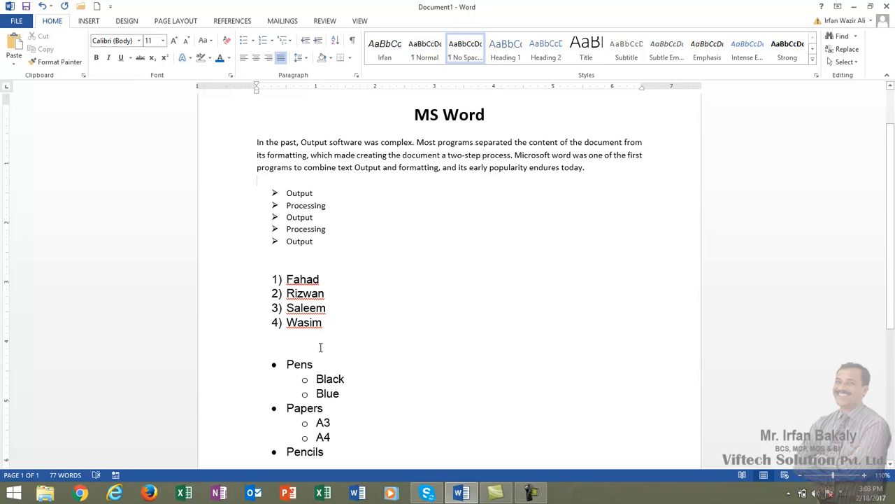
key(Return)
key(Return)
key(Return)
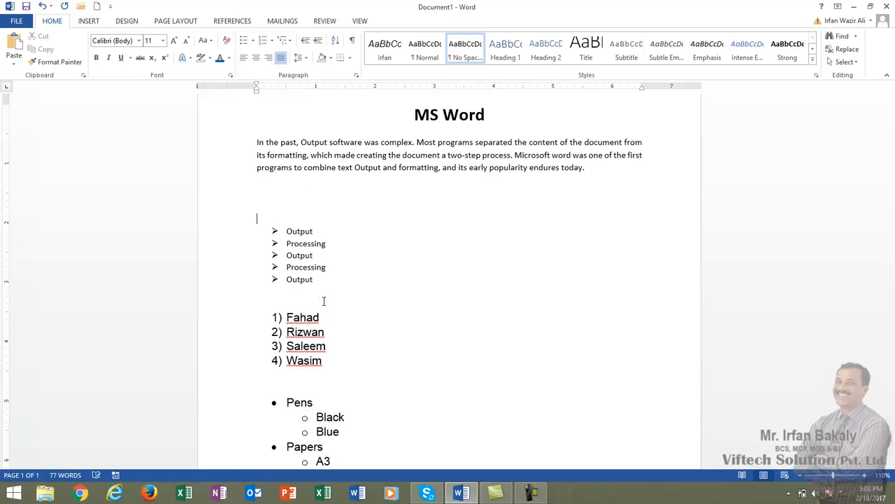
- Enter four people's first names on separate lines between the introductory paragraph and the arrow-bulleted list
key(Up)
text(Salee,)
key(BackSpace)
text(m)
key(Return)
text(Fahad)
key(Return)
text(Wasim4)
key(BackSpace)
key(Return)
text(Ahmed)
key(Return)
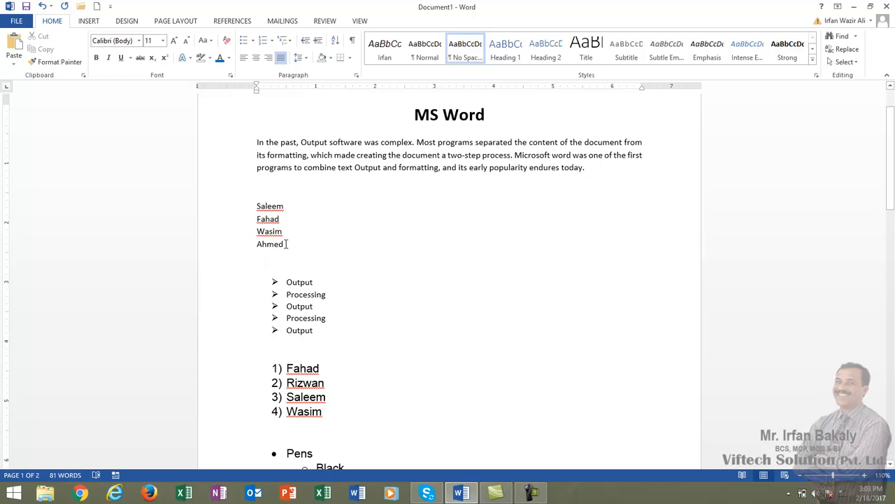
- Delete the four lines of names between the introductory paragraph and the arrow-bulleted list
drag(285, 244, 259, 212)
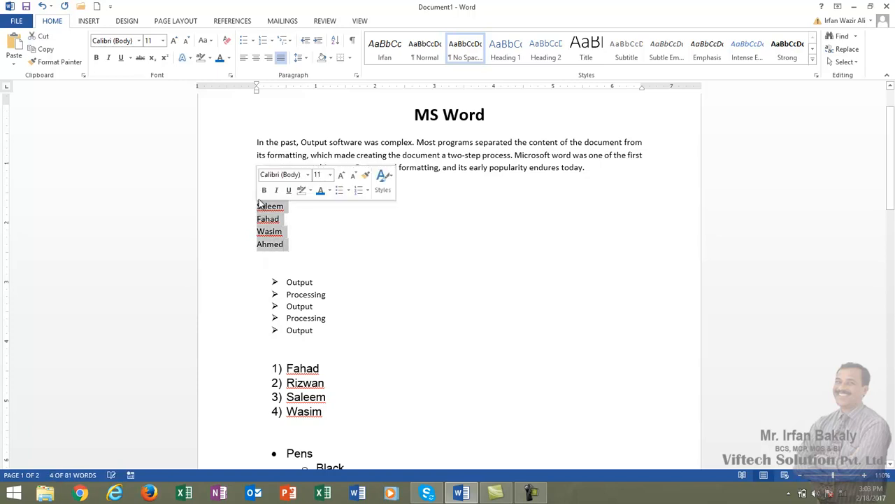
click(264, 188)
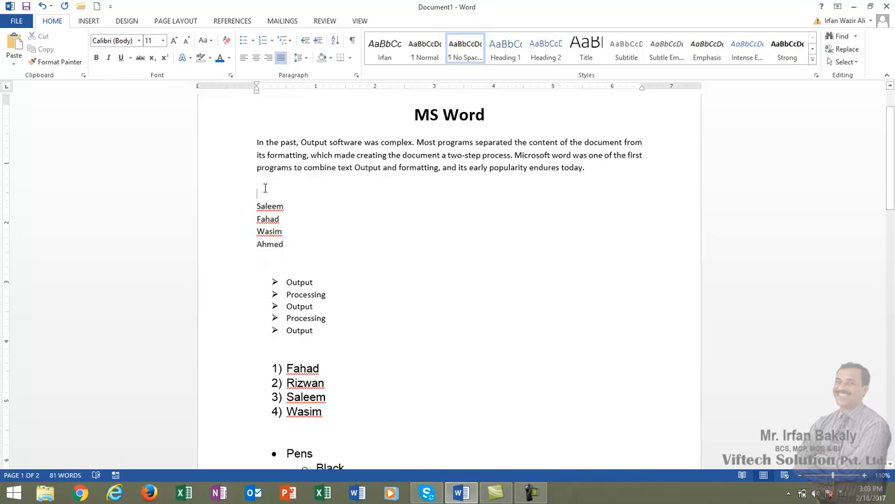
key(shift+Down)
key(shift+Down)
key(shift+Down)
key(shift+Down)
key(shift+Down)
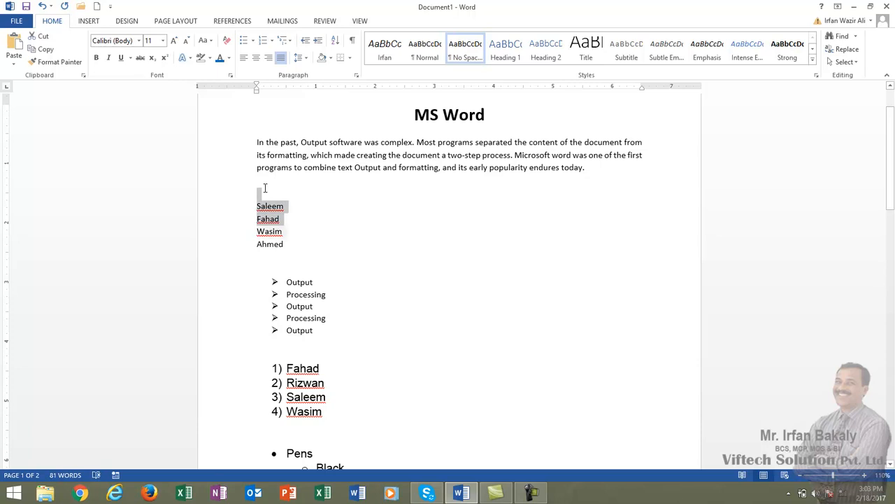
key(Delete)
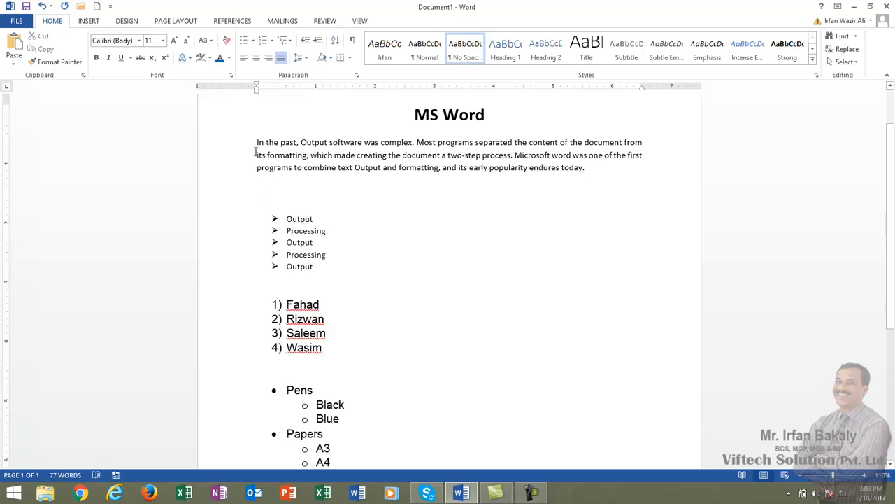
- Duplicate the introductory paragraph below itself to make three consecutive copies under the title
drag(257, 144, 618, 176)
key(ctrl+c)
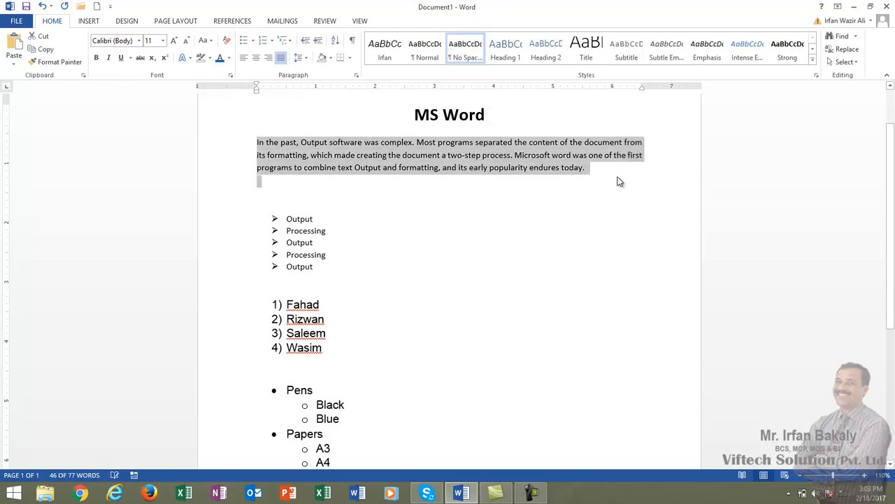
key(Delete)
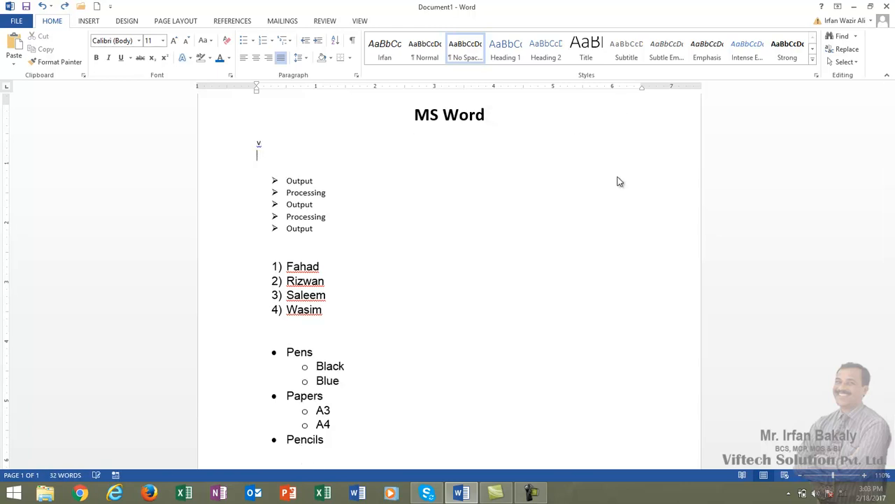
key(ctrl+z)
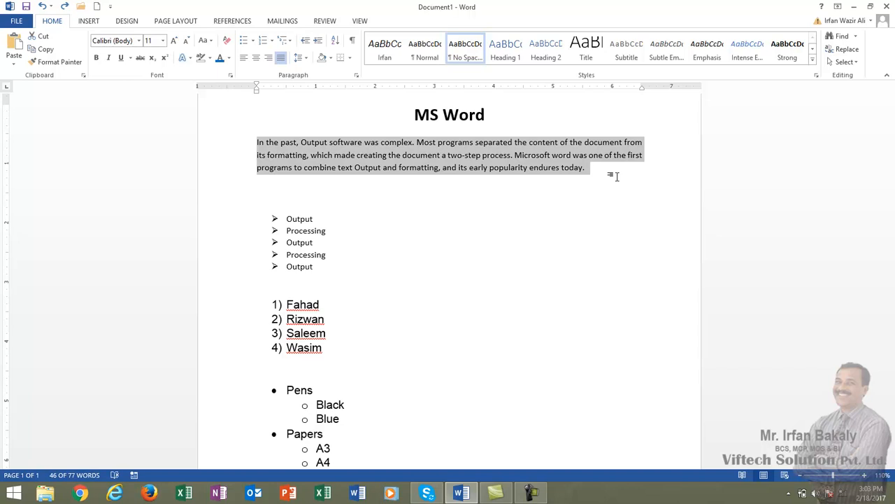
key(ctrl+v)
key(ctrl+v)
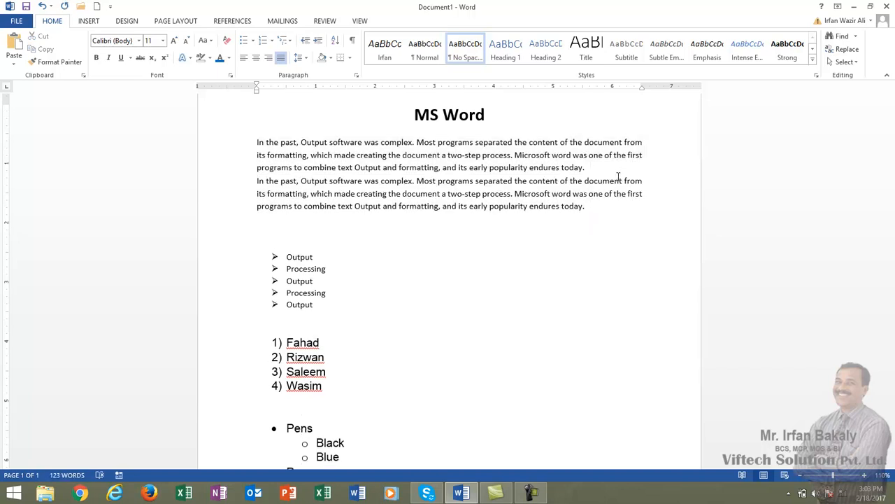
key(ctrl+v)
- Add space before the second copy of the introductory paragraph
drag(585, 206, 258, 183)
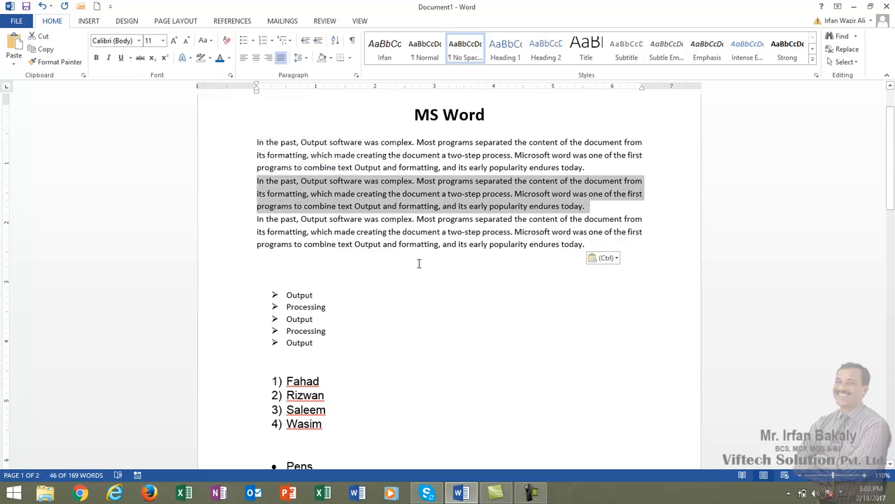
click(309, 60)
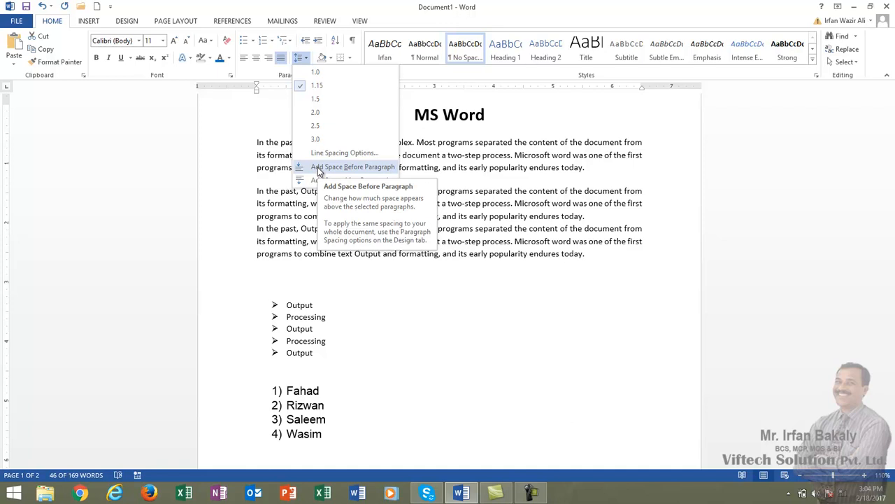
click(319, 168)
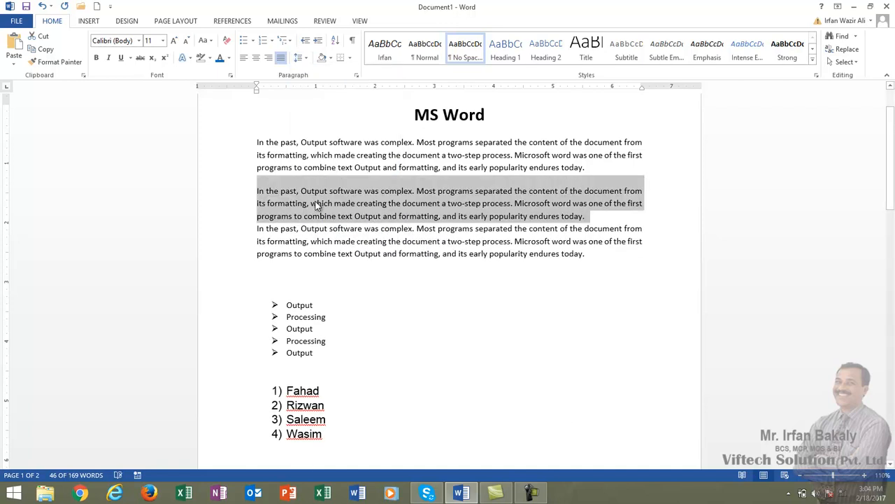
click(315, 204)
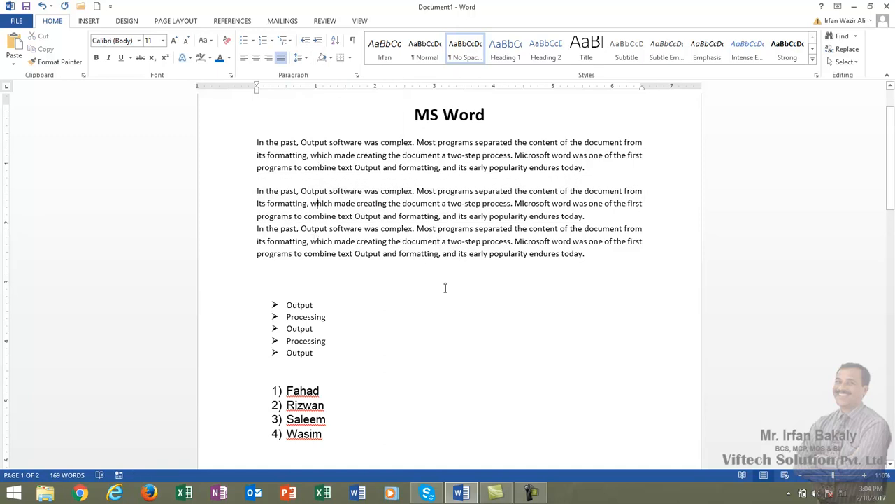
- Add space after the second and third copies of the introductory paragraph
drag(590, 218, 591, 251)
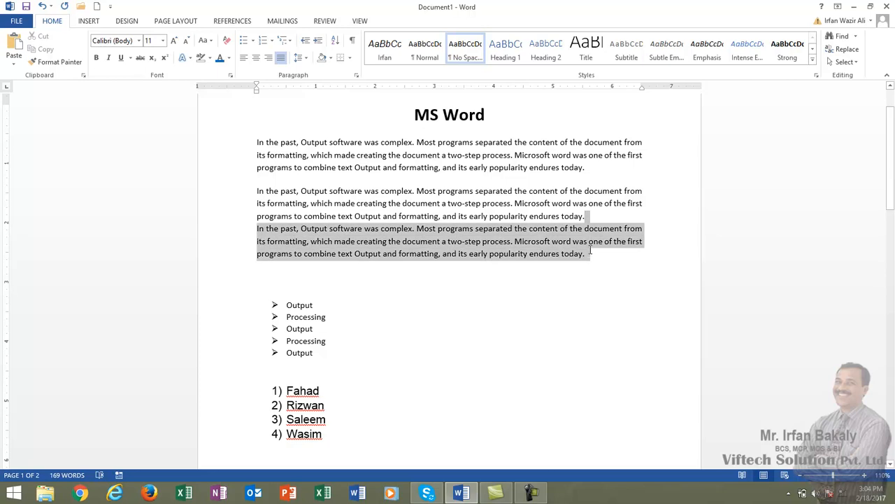
click(308, 60)
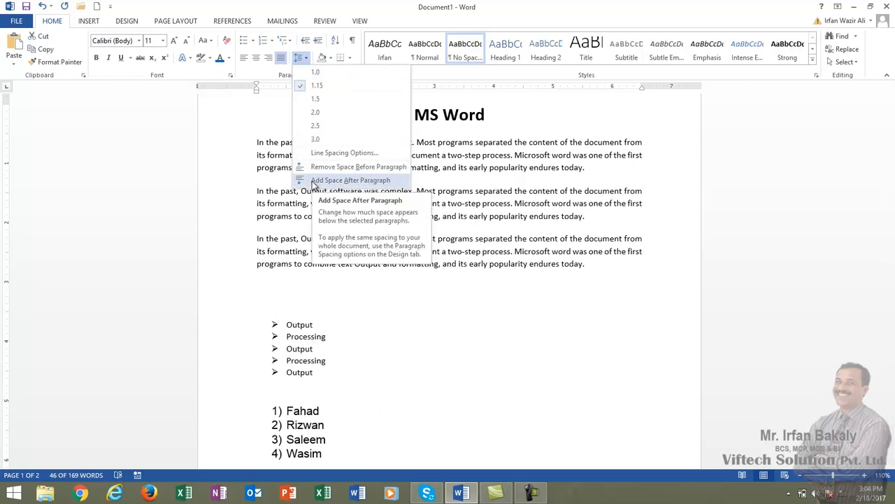
key(Escape)
click(325, 244)
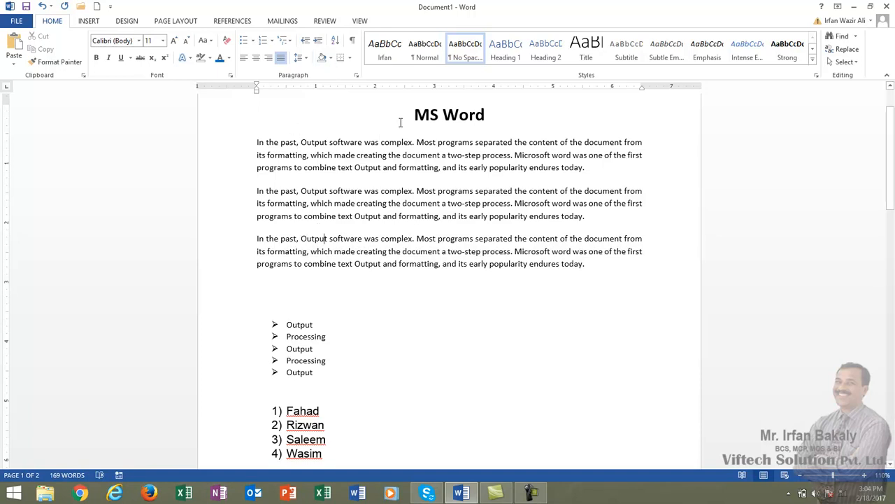
- Apply dark green paragraph shading to the "MS Word" title
drag(414, 115, 493, 116)
click(477, 121)
click(334, 58)
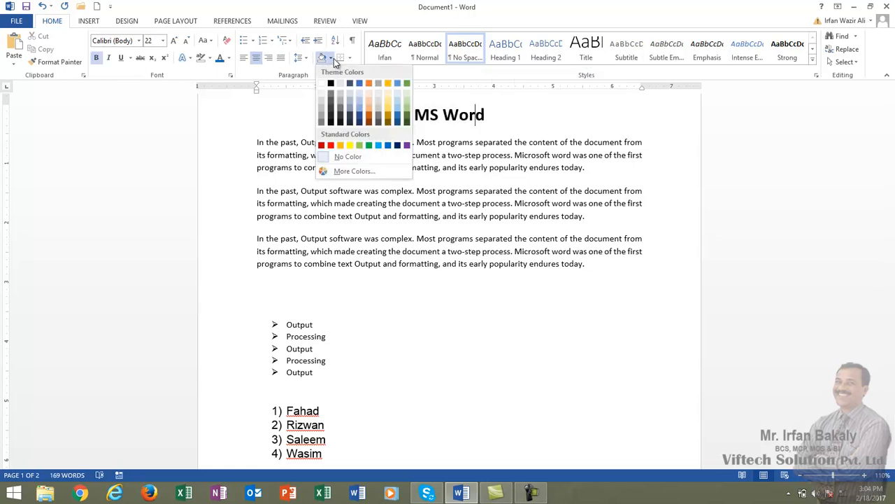
click(407, 118)
- Change the font colour of the "MS Word" title to standard red
drag(417, 115, 479, 115)
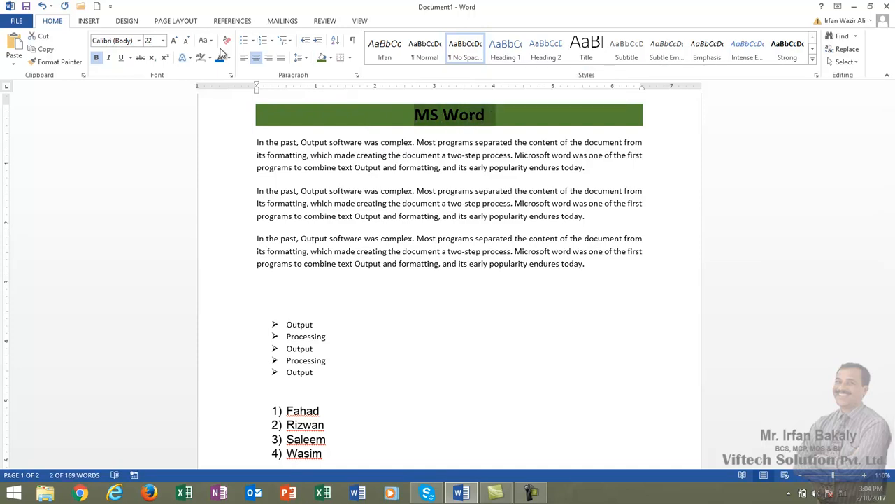
click(229, 58)
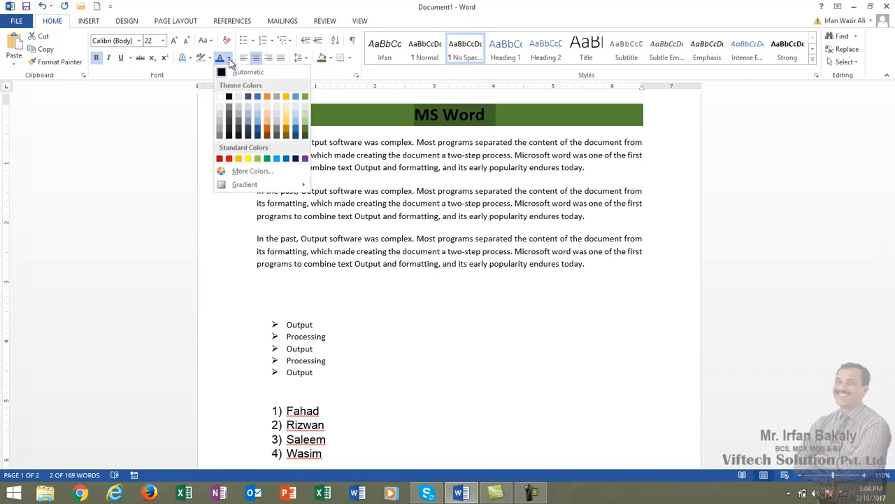
click(229, 159)
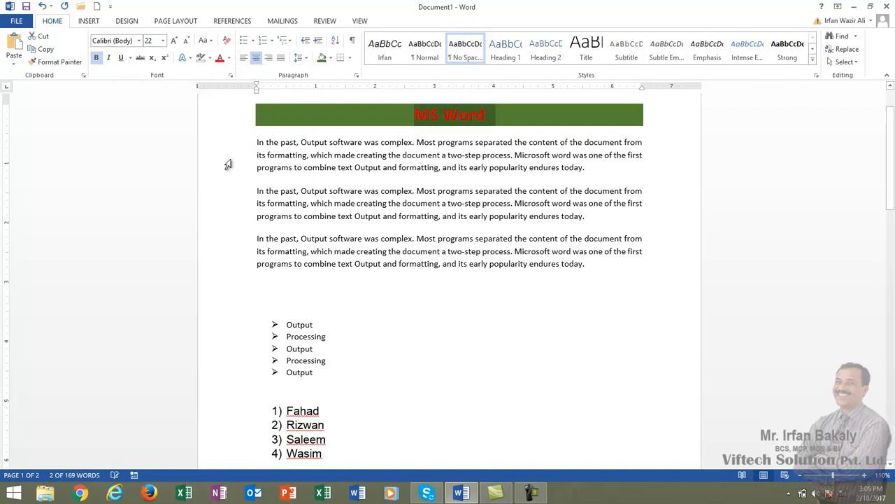
click(411, 156)
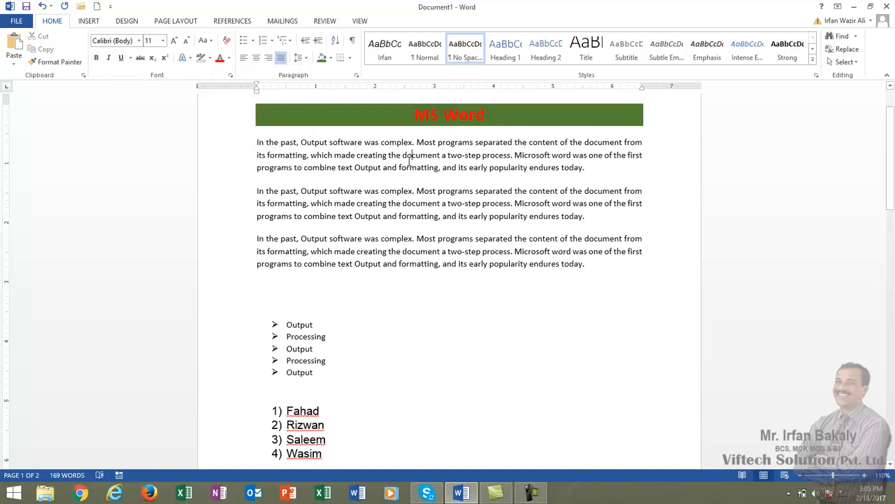
- Remove the green shading from the "MS Word" title paragraph
click(408, 112)
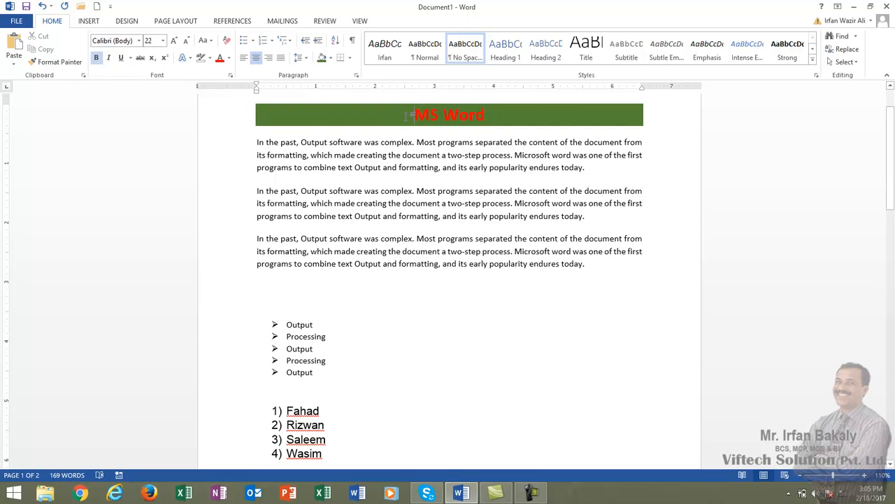
click(353, 59)
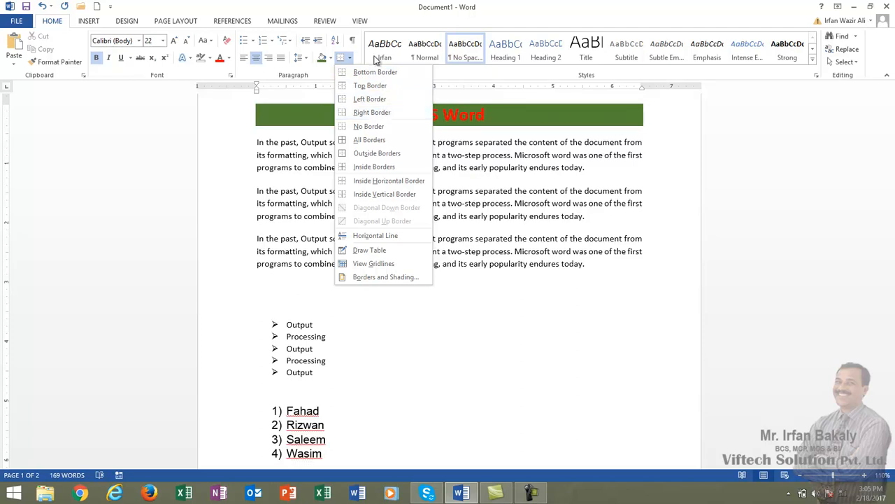
click(331, 59)
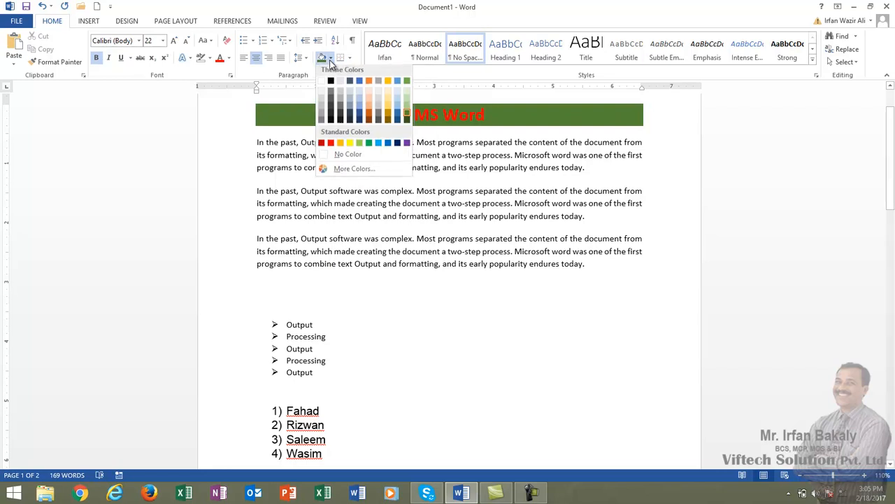
click(336, 157)
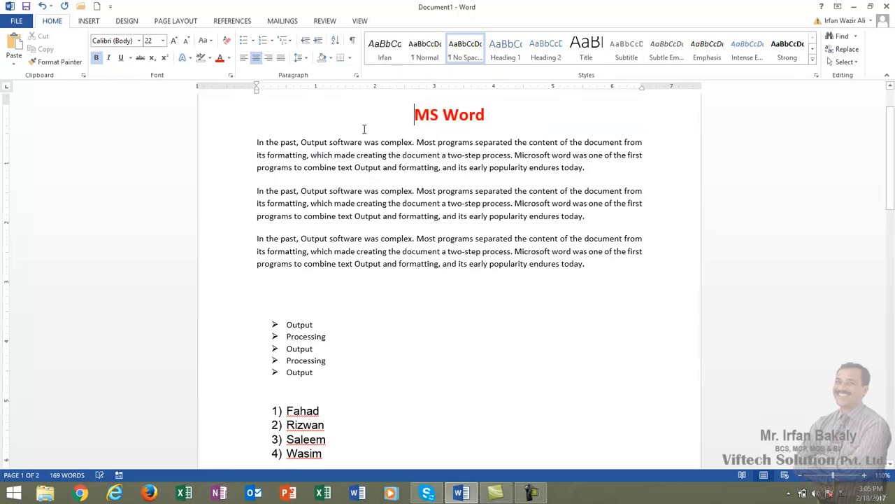
- Put outside borders around the "MS Word" title paragraph and shade it standard yellow
click(351, 60)
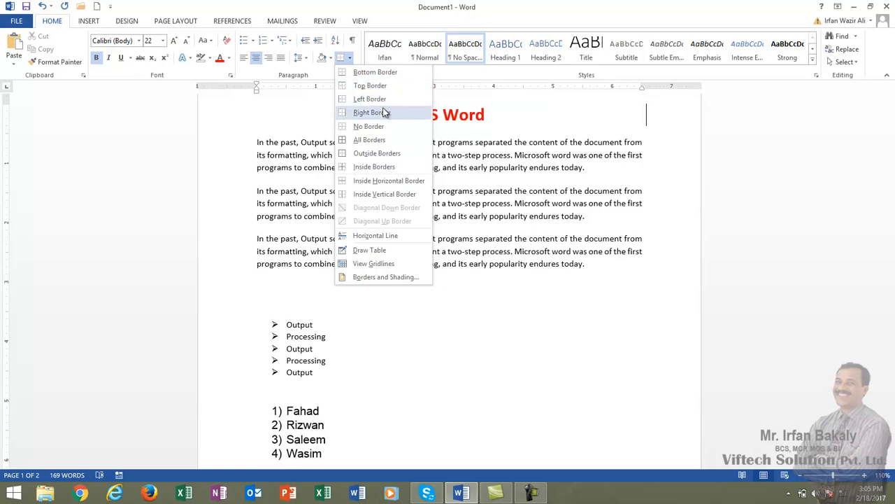
click(383, 155)
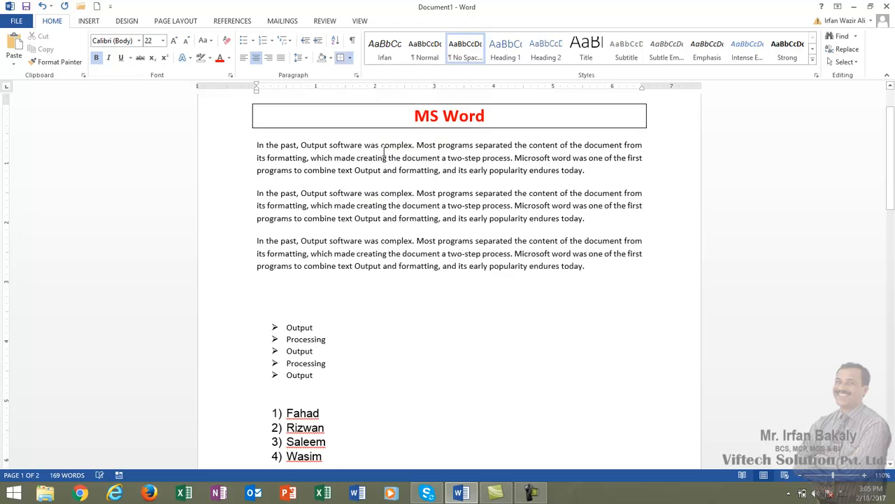
click(331, 58)
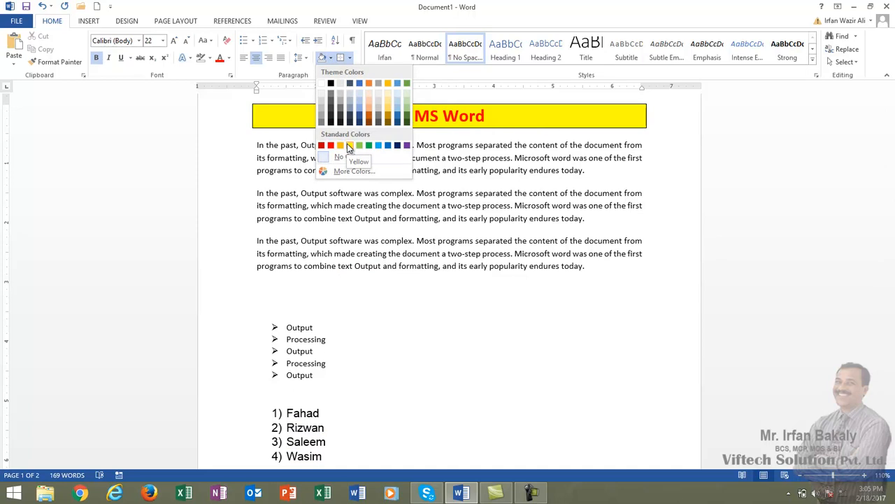
click(347, 144)
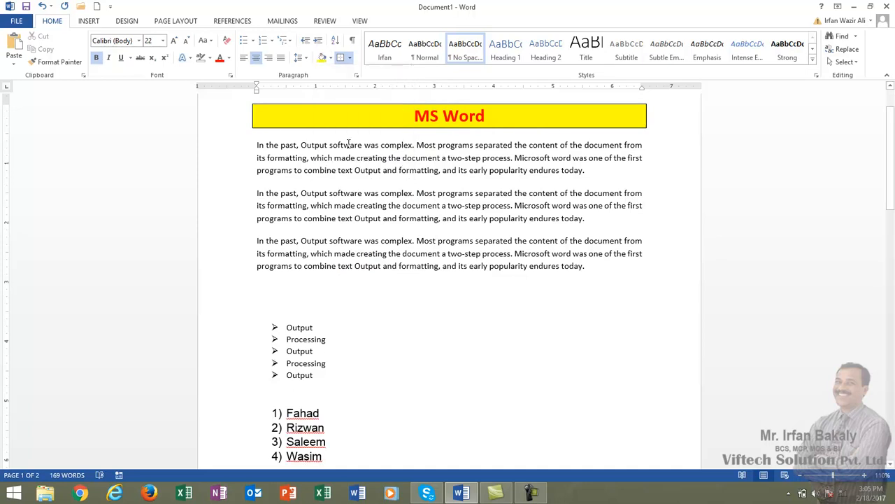
click(350, 57)
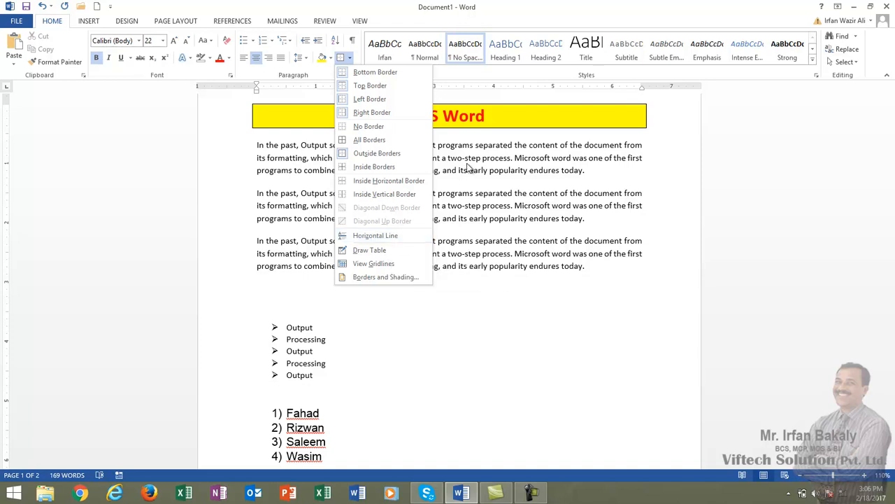
click(496, 116)
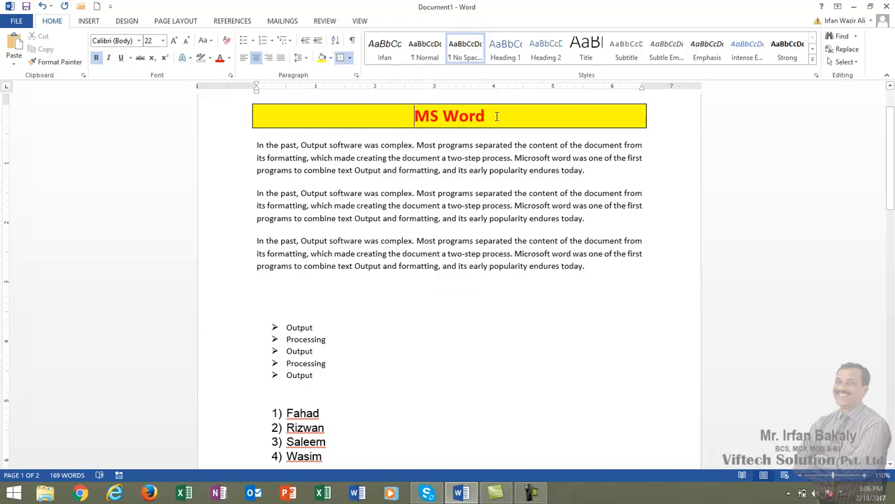